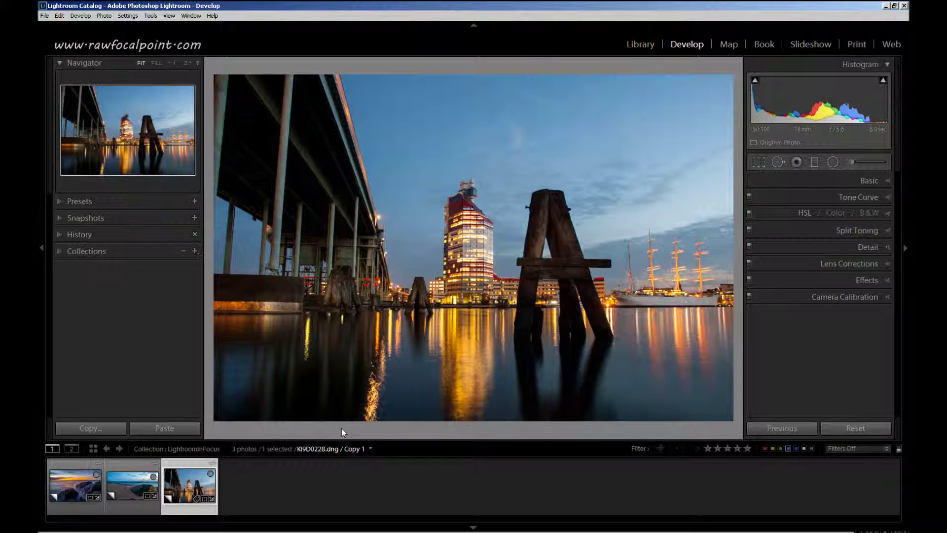
# Hide the interface panels around the photo except the develop adjustments, and review the Basic settings.
pyautogui.hotkey('shift', 'Tab')
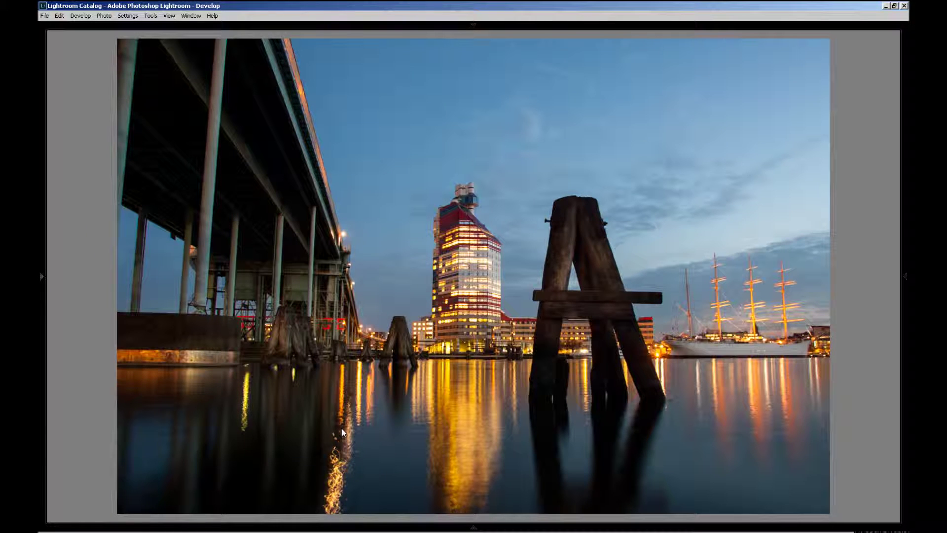
pyautogui.hotkey('shift', 'Tab')
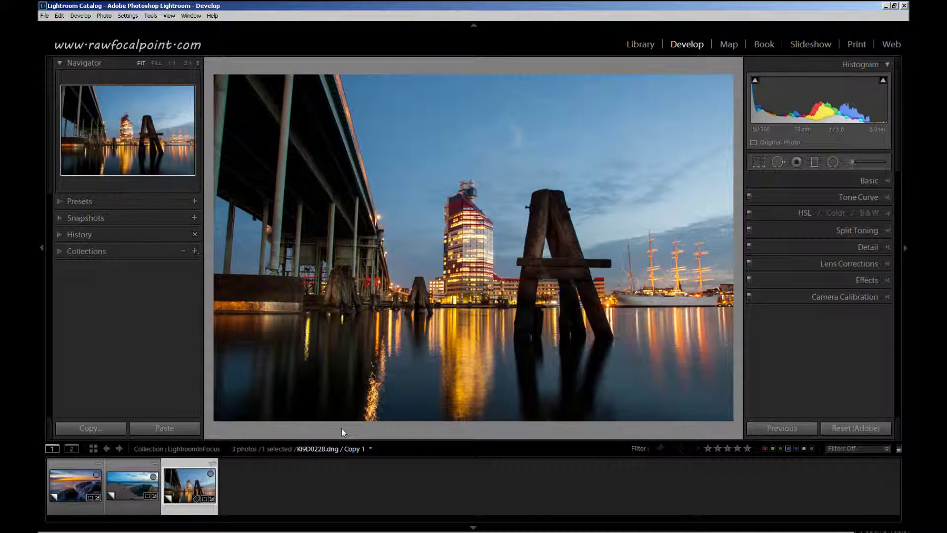
pyautogui.hotkey('shift', 'Tab')
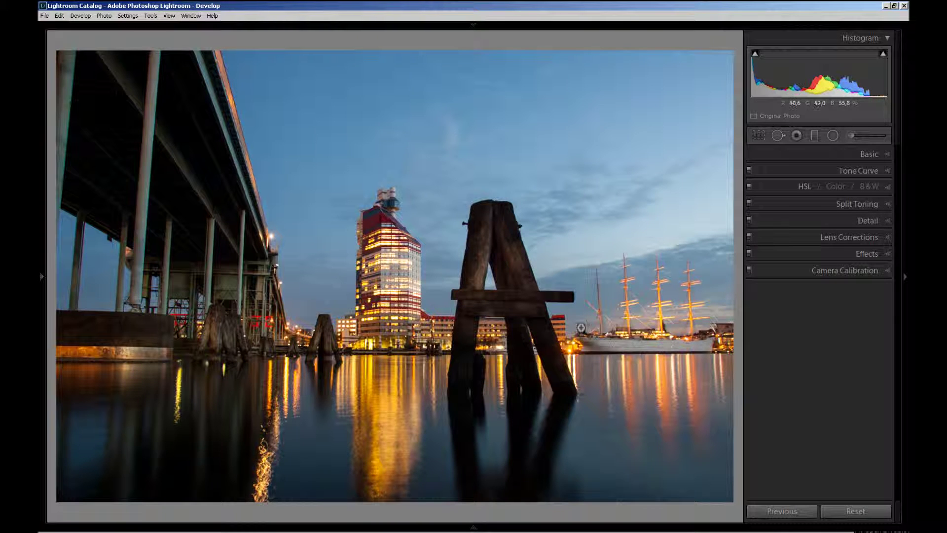
pyautogui.click(840, 154)
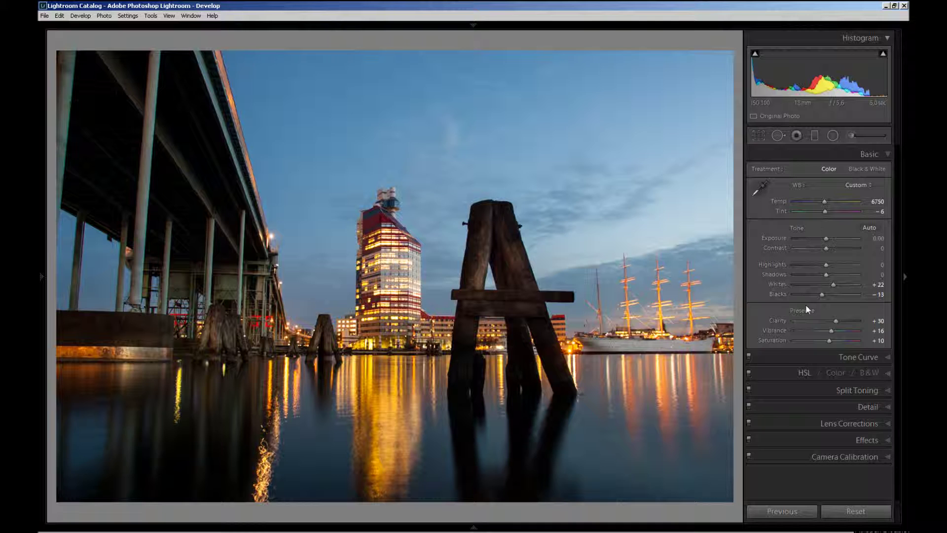
pyautogui.click(850, 151)
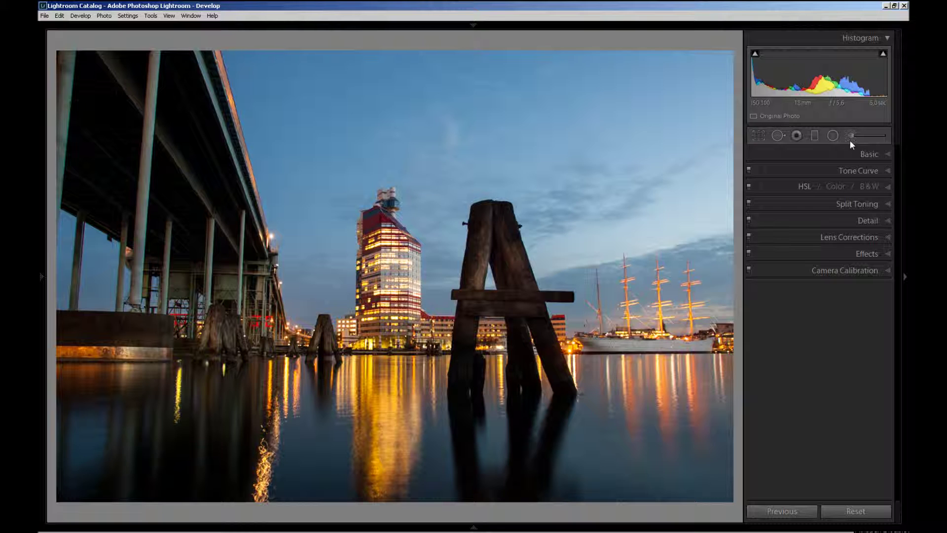
# Activate the Adjustment Brush and set size 6.0, feather 29, flow 38 and density 100, with Auto Mask off.
pyautogui.click(849, 140)
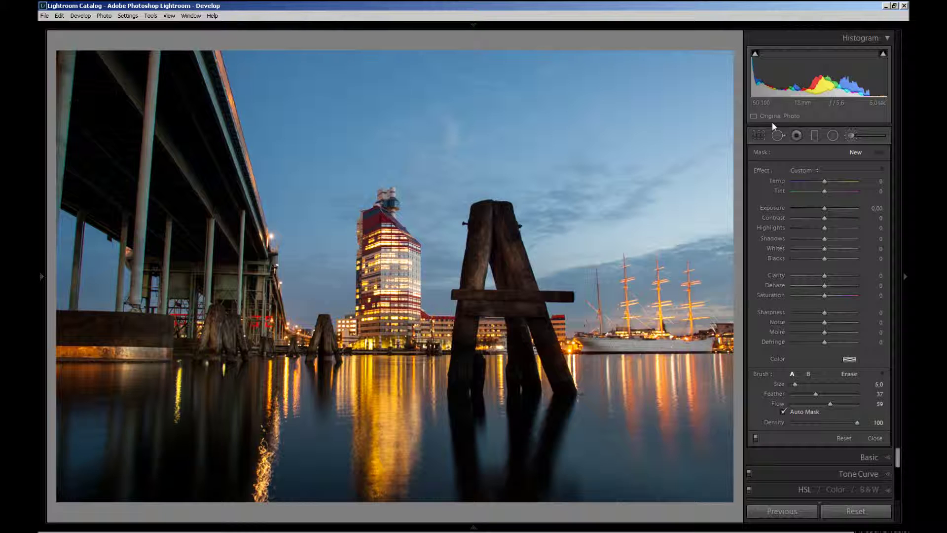
pyautogui.press('alt')
pyautogui.moveTo(778, 383); pyautogui.dragTo(797, 385)
pyautogui.scroll(4, 641, 296)
pyautogui.moveTo(815, 394)
pyautogui.mouseDown()
pyautogui.moveTo(833, 395)
pyautogui.moveTo(795, 393)
pyautogui.moveTo(824, 393)
pyautogui.moveTo(809, 393)
pyautogui.mouseUp()
pyautogui.moveTo(830, 404); pyautogui.dragTo(804, 404)
pyautogui.moveTo(857, 423); pyautogui.dragTo(824, 431)
pyautogui.moveTo(810, 405); pyautogui.dragTo(813, 405)
pyautogui.scroll(1, 441, 273)
pyautogui.scroll(-7, 440, 272)
pyautogui.scroll(-1, 460, 295)
# Set the brush effect to Exposure 0.50, Shadows 48, Clarity 66 and Sharpness 42.
pyautogui.moveTo(825, 207); pyautogui.dragTo(828, 209)
pyautogui.moveTo(839, 275); pyautogui.dragTo(845, 276)
pyautogui.moveTo(825, 312); pyautogui.dragTo(839, 313)
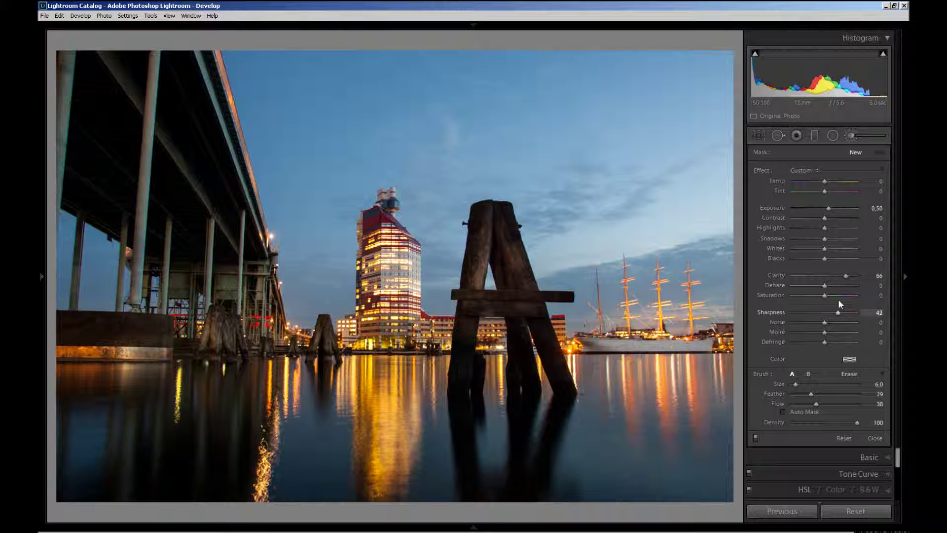
pyautogui.moveTo(827, 239); pyautogui.dragTo(842, 238)
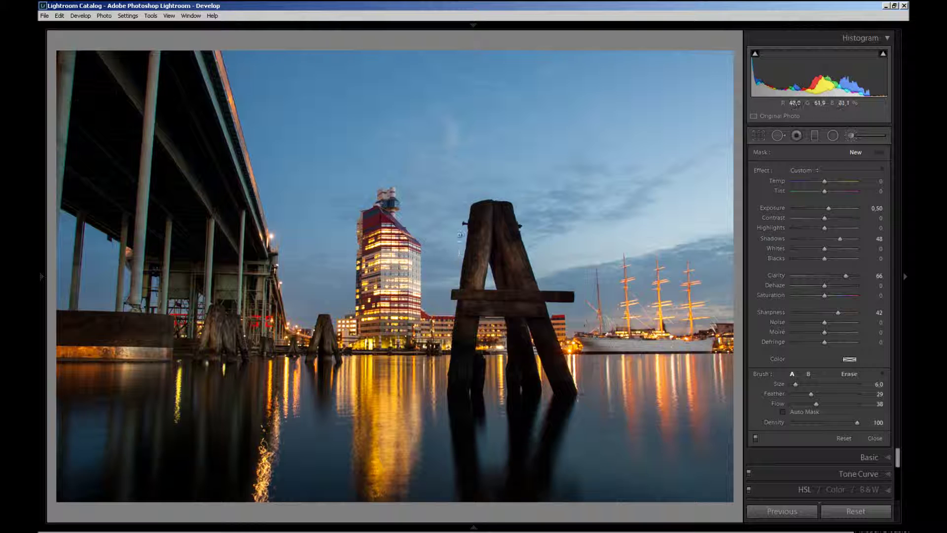
# Paint the adjustment over the A-shaped timber structure, reducing the brush size to 3.0 for narrow parts and showing the mask overlay.
pyautogui.moveTo(478, 212); pyautogui.dragTo(470, 275)
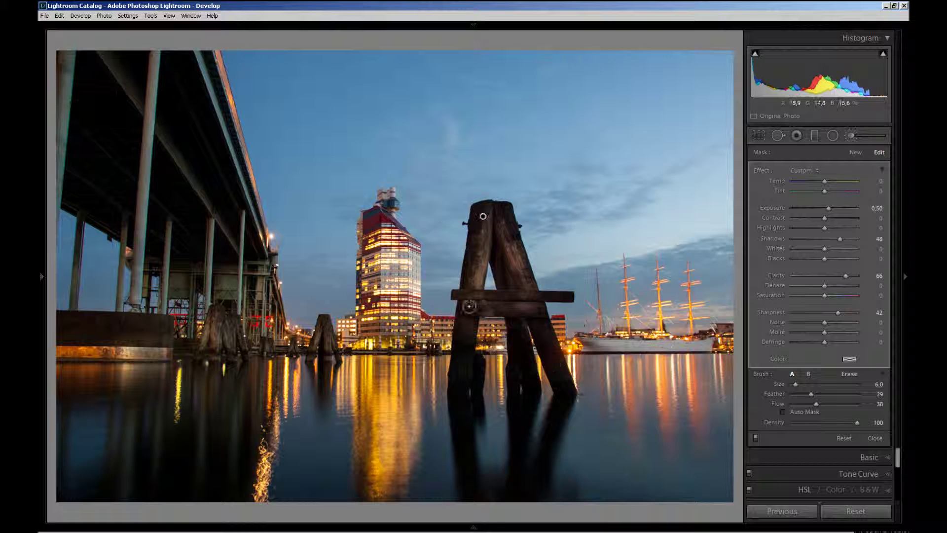
pyautogui.press('[')
pyautogui.press('[')
pyautogui.moveTo(523, 369)
pyautogui.mouseDown()
pyautogui.moveTo(517, 322)
pyautogui.moveTo(518, 348)
pyautogui.mouseUp()
pyautogui.press('o')
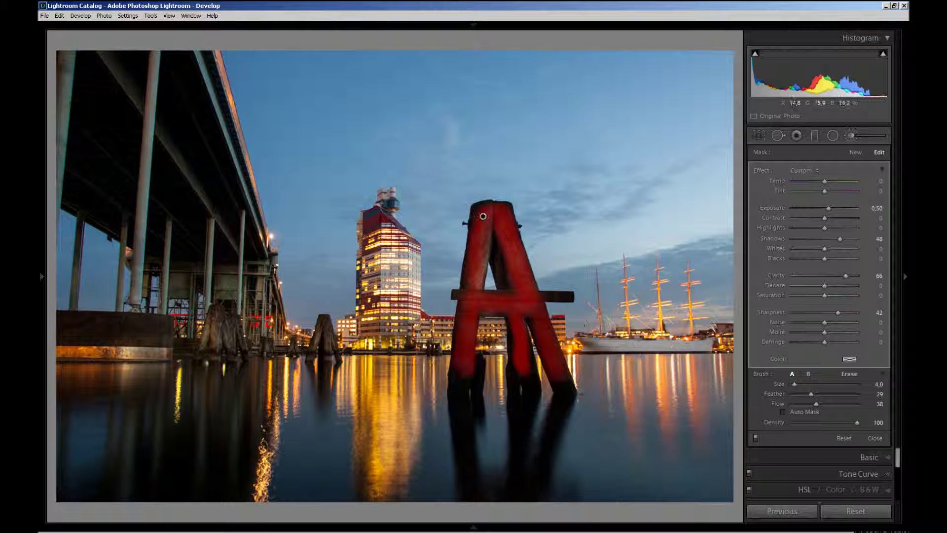
pyautogui.press('[')
pyautogui.moveTo(494, 253)
pyautogui.mouseDown()
pyautogui.moveTo(507, 293)
pyautogui.moveTo(505, 236)
pyautogui.moveTo(499, 244)
pyautogui.moveTo(493, 234)
pyautogui.moveTo(513, 296)
pyautogui.mouseUp()
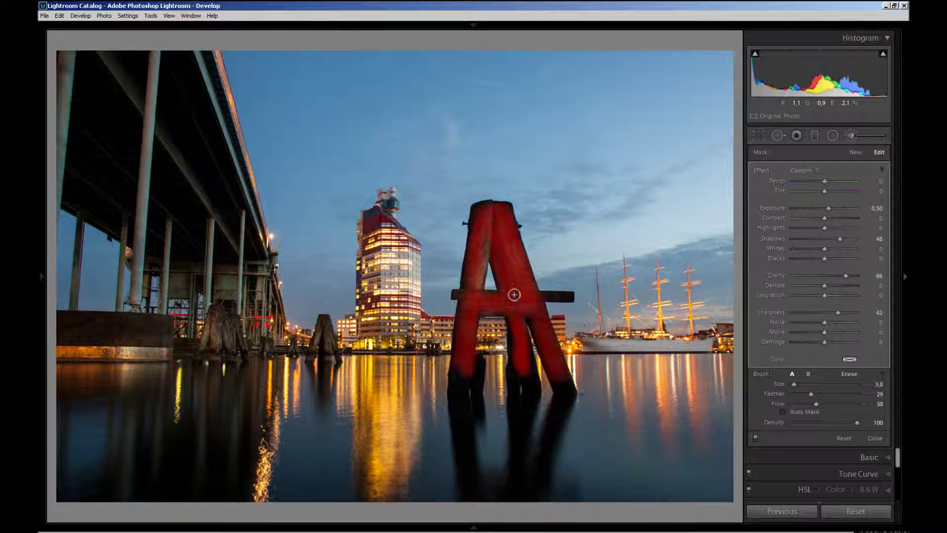
# Enable Auto Mask and paint the remaining edges, crossbeam and legs of the timber structure at brush size 6.0.
pyautogui.click(783, 412)
pyautogui.scroll(2, 528, 305)
pyautogui.moveTo(530, 294); pyautogui.dragTo(516, 289)
pyautogui.moveTo(450, 291)
pyautogui.mouseDown()
pyautogui.moveTo(450, 383)
pyautogui.moveTo(452, 373)
pyautogui.moveTo(472, 376)
pyautogui.moveTo(474, 355)
pyautogui.moveTo(471, 388)
pyautogui.moveTo(511, 371)
pyautogui.moveTo(512, 380)
pyautogui.moveTo(508, 321)
pyautogui.mouseUp()
pyautogui.moveTo(522, 365)
pyautogui.mouseDown()
pyautogui.moveTo(526, 383)
pyautogui.moveTo(565, 382)
pyautogui.moveTo(535, 315)
pyautogui.moveTo(523, 315)
pyautogui.moveTo(532, 329)
pyautogui.mouseUp()
pyautogui.moveTo(487, 303)
pyautogui.mouseDown()
pyautogui.moveTo(469, 237)
pyautogui.moveTo(486, 229)
pyautogui.moveTo(476, 232)
pyautogui.moveTo(475, 206)
pyautogui.moveTo(499, 207)
pyautogui.moveTo(493, 244)
pyautogui.mouseUp()
pyautogui.moveTo(478, 252)
pyautogui.mouseDown()
pyautogui.moveTo(475, 286)
pyautogui.moveTo(458, 273)
pyautogui.moveTo(470, 231)
pyautogui.mouseUp()
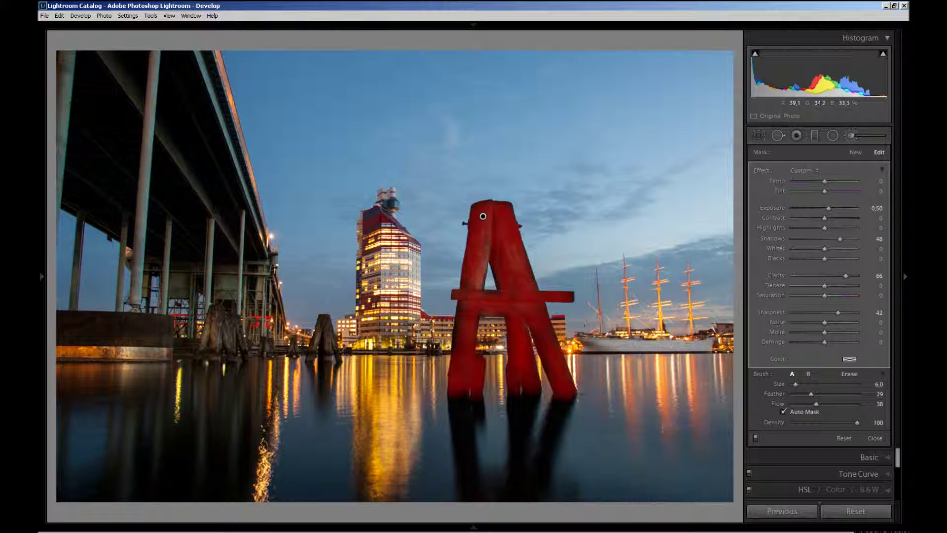
pyautogui.moveTo(455, 338); pyautogui.dragTo(454, 305)
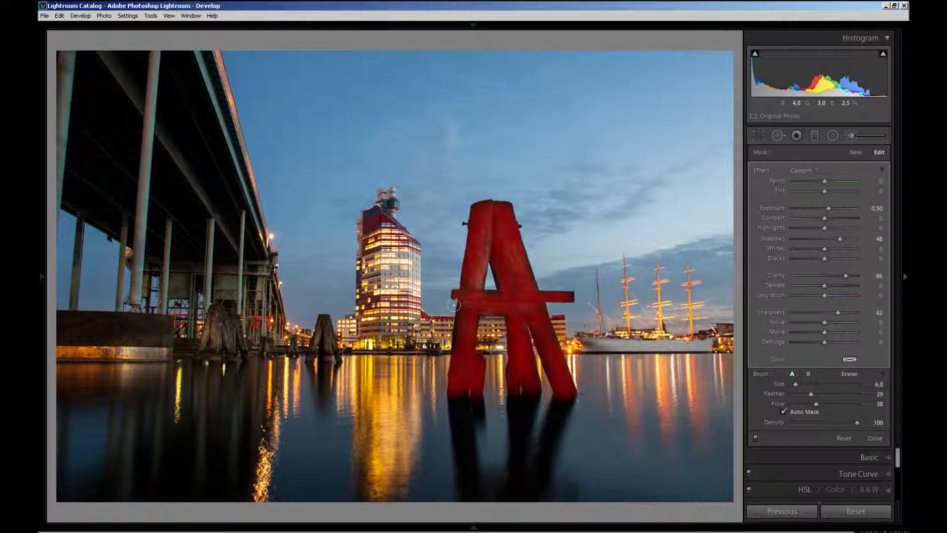
# Paint a stroke past the timber structure's top into the sky with Auto Mask off, and erase the spill.
pyautogui.click(784, 412)
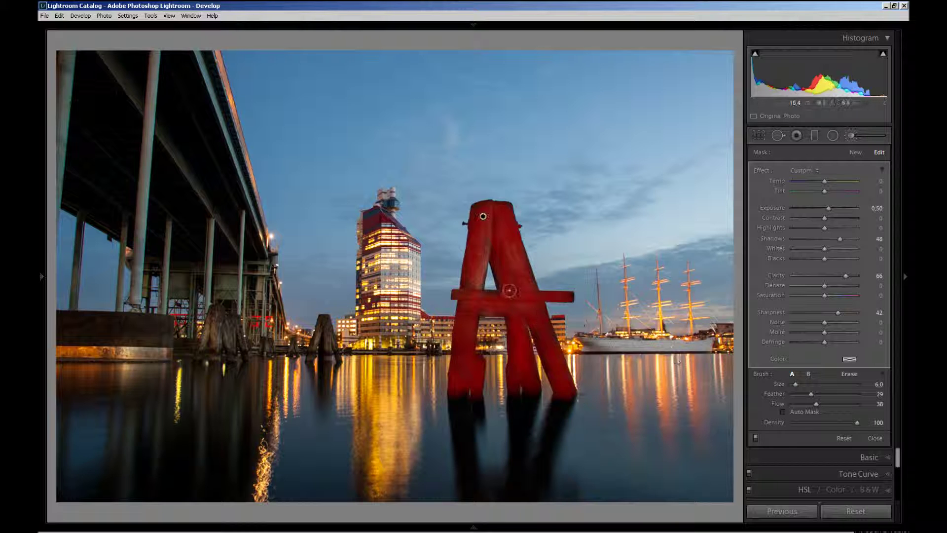
pyautogui.moveTo(505, 257)
pyautogui.mouseDown()
pyautogui.moveTo(490, 222)
pyautogui.moveTo(491, 240)
pyautogui.moveTo(523, 166)
pyautogui.mouseUp()
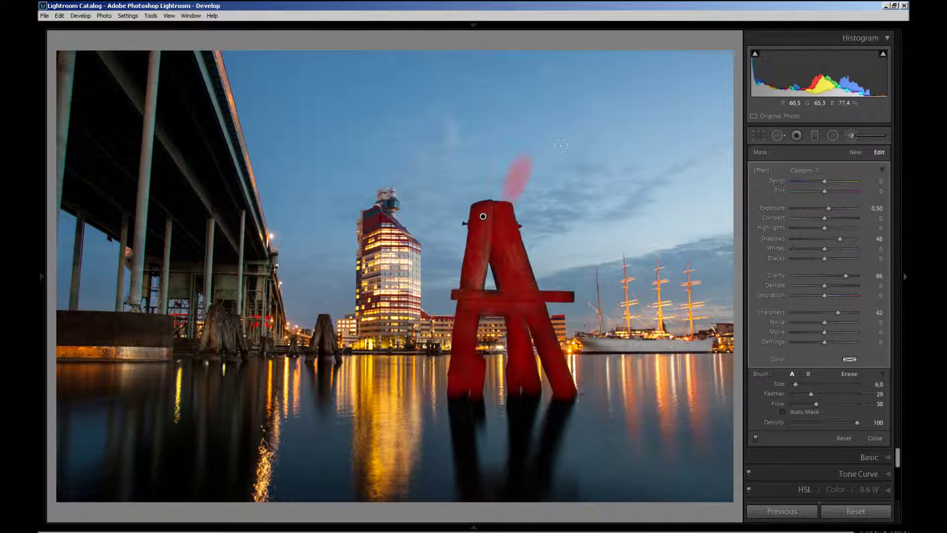
pyautogui.press('alt')
pyautogui.press('super')
pyautogui.press('alt')
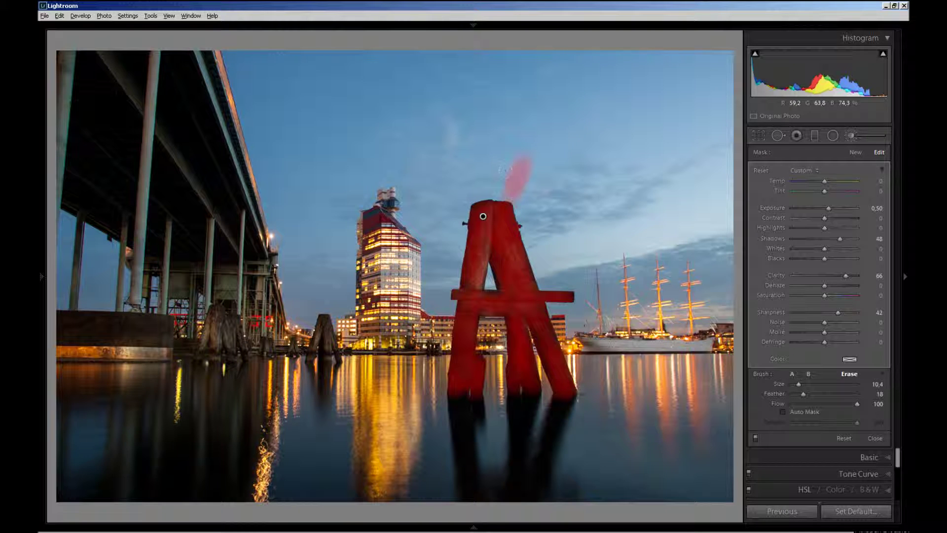
pyautogui.moveTo(517, 165); pyautogui.dragTo(512, 190)
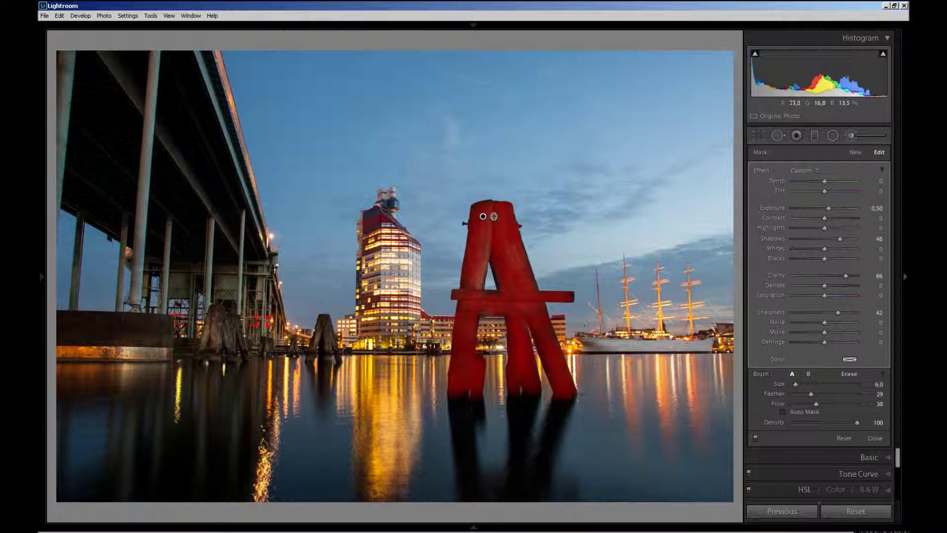
# Inspect the mask edges along the timber structure's top and legs up close, and re-enable Auto Mask.
pyautogui.press('z')
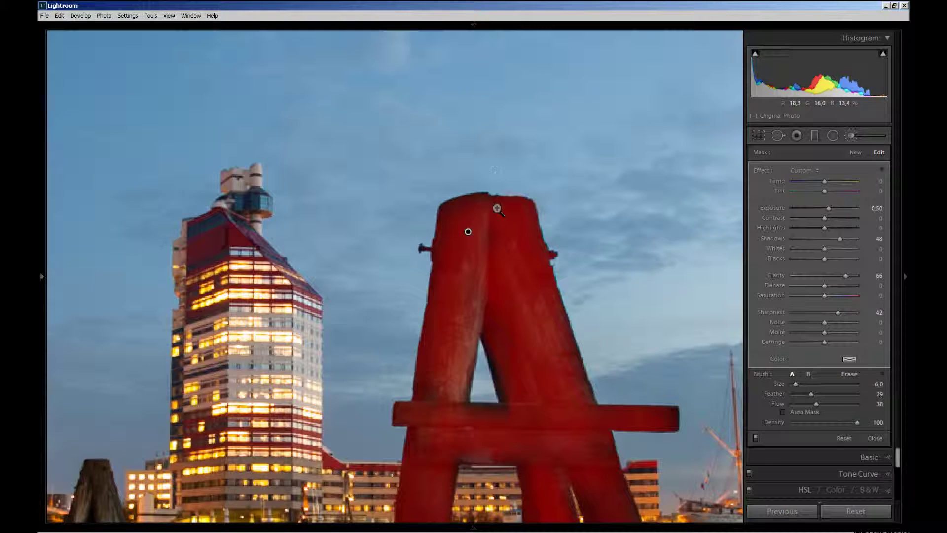
pyautogui.press('alt')
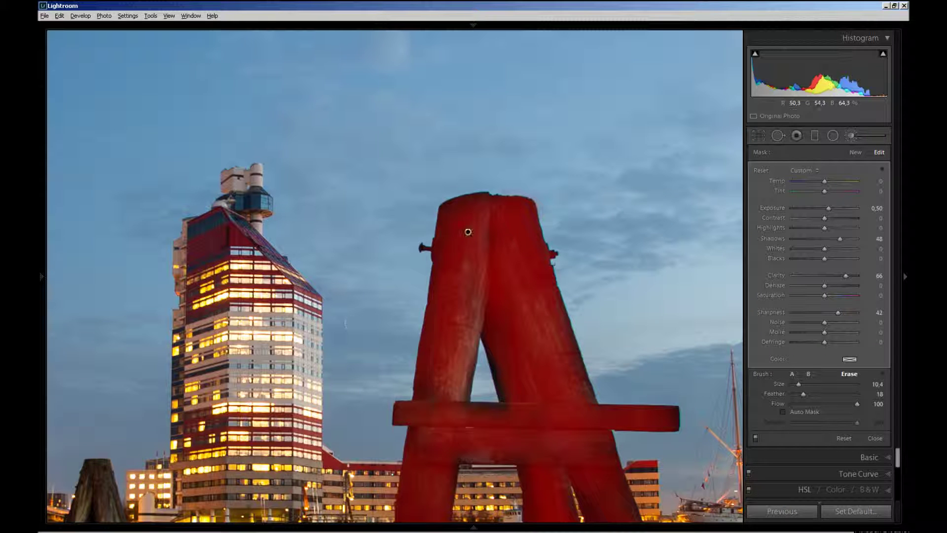
pyautogui.moveTo(510, 395); pyautogui.dragTo(443, 133)
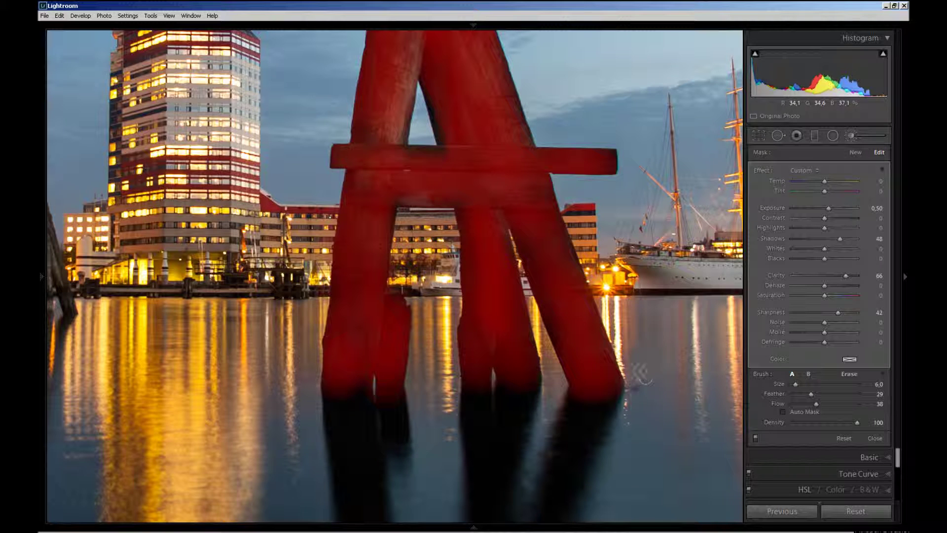
pyautogui.press('alt')
pyautogui.click(783, 411)
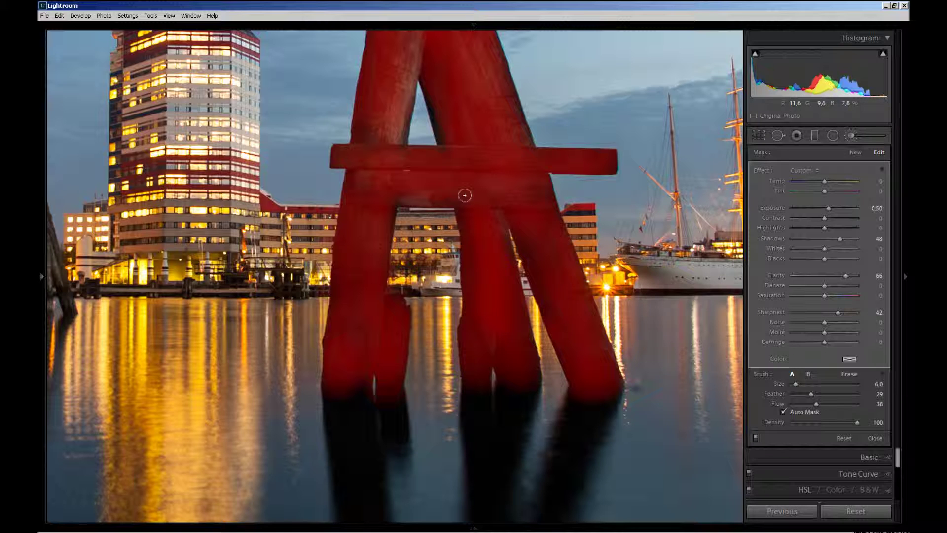
pyautogui.press('super')
pyautogui.press('super')
# Cycle the mask overlay through its colours, leave it on green, and hide the overlay.
pyautogui.press('o')
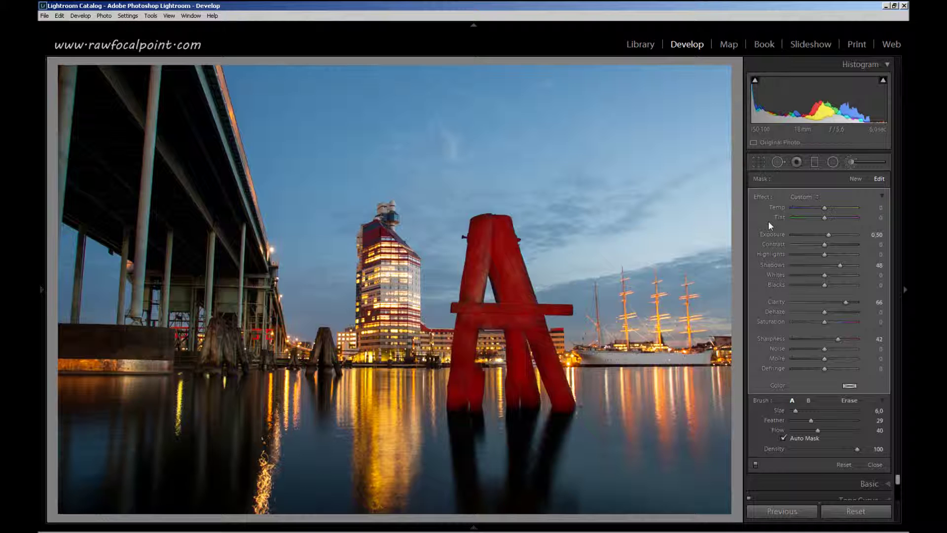
pyautogui.press('shift')
pyautogui.hotkey('shift', 'o')
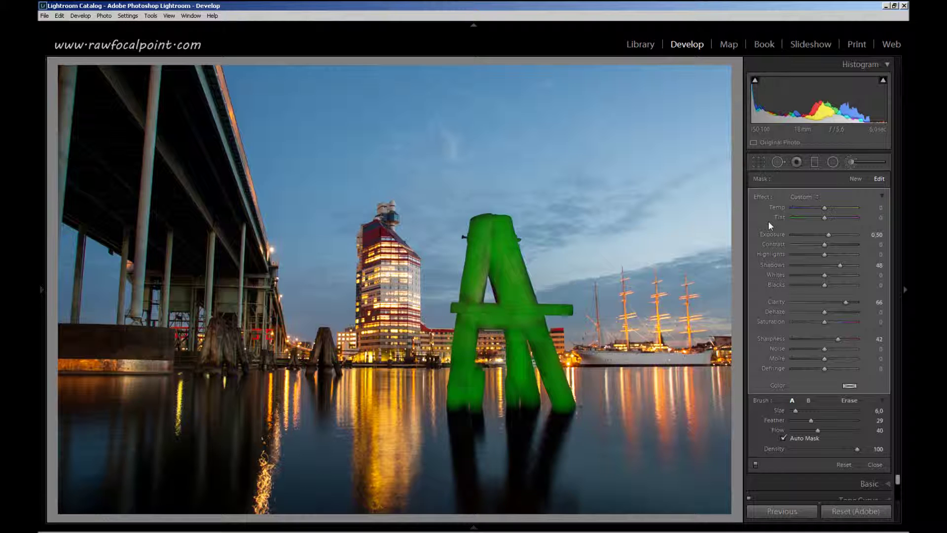
pyautogui.press('o')
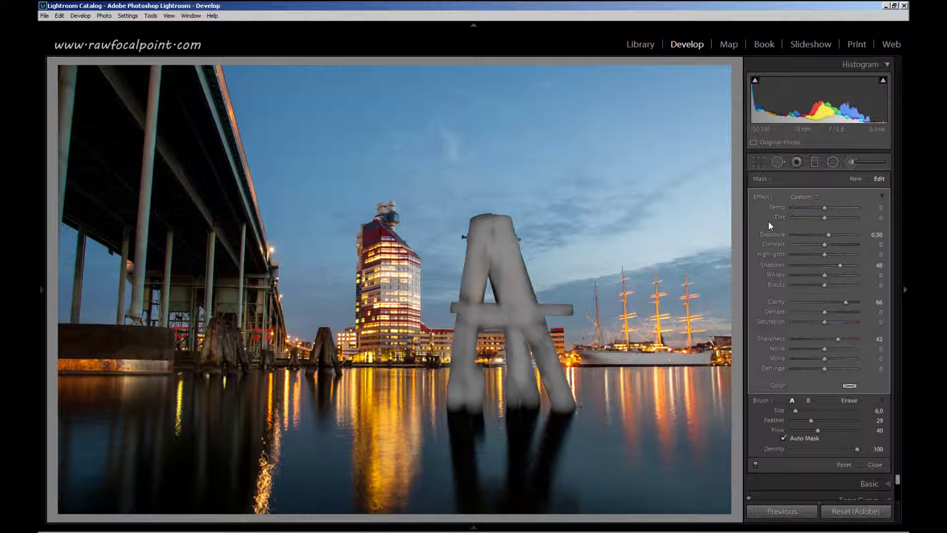
pyautogui.press('o')
pyautogui.hotkey('shift', 'o')
pyautogui.hotkey('shift', 'o')
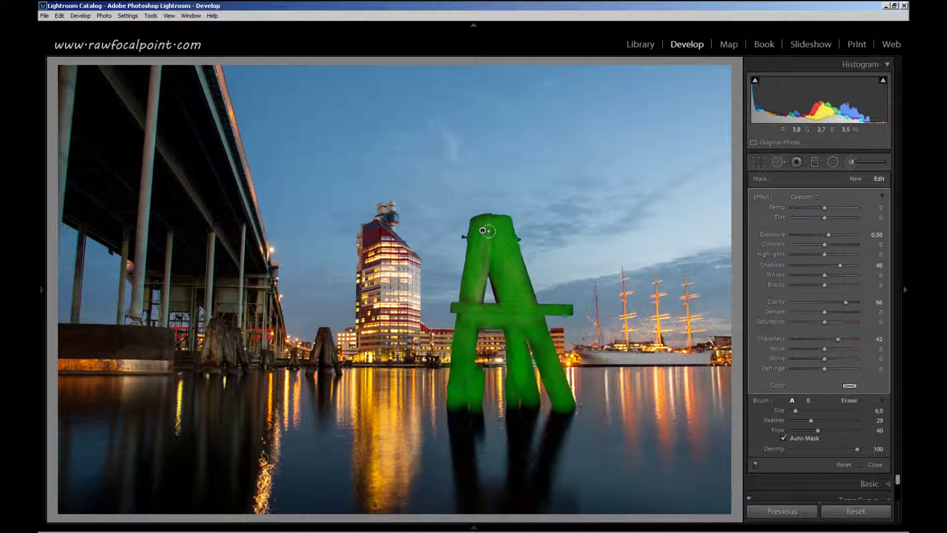
pyautogui.press('o')
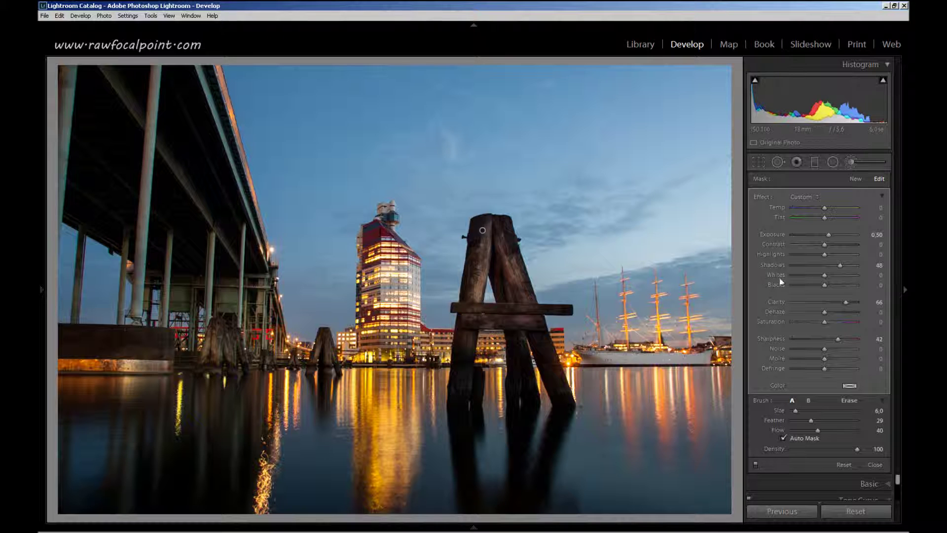
# Set the painted adjustment's Exposure to 1.74 and Clarity to 82.
pyautogui.moveTo(828, 235); pyautogui.dragTo(840, 239)
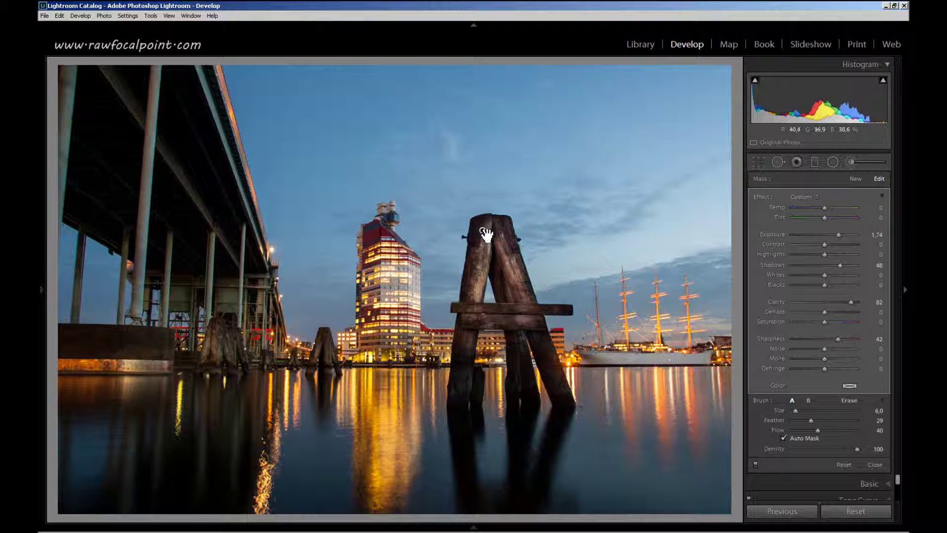
# Duplicate the timber structure's brush adjustment and delete the duplicate.
pyautogui.rightClick(484, 232)
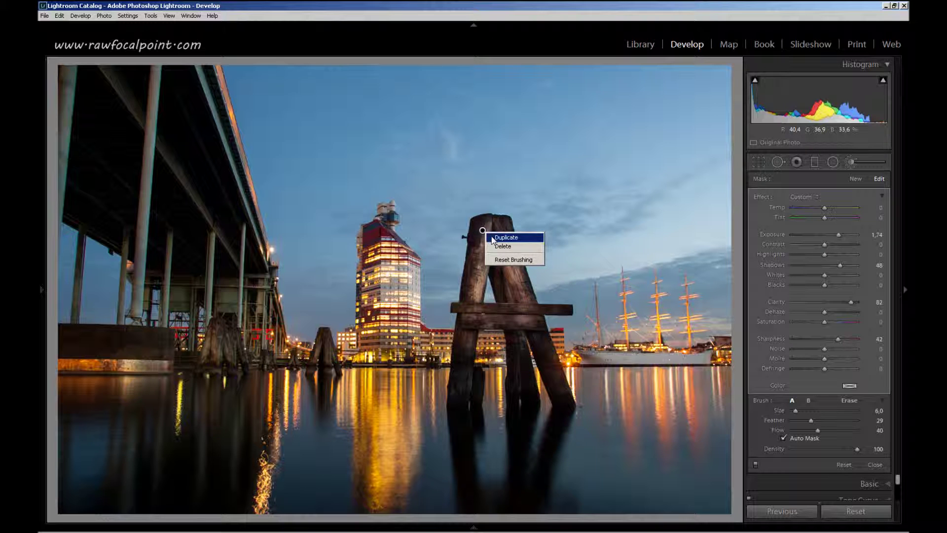
pyautogui.click(493, 238)
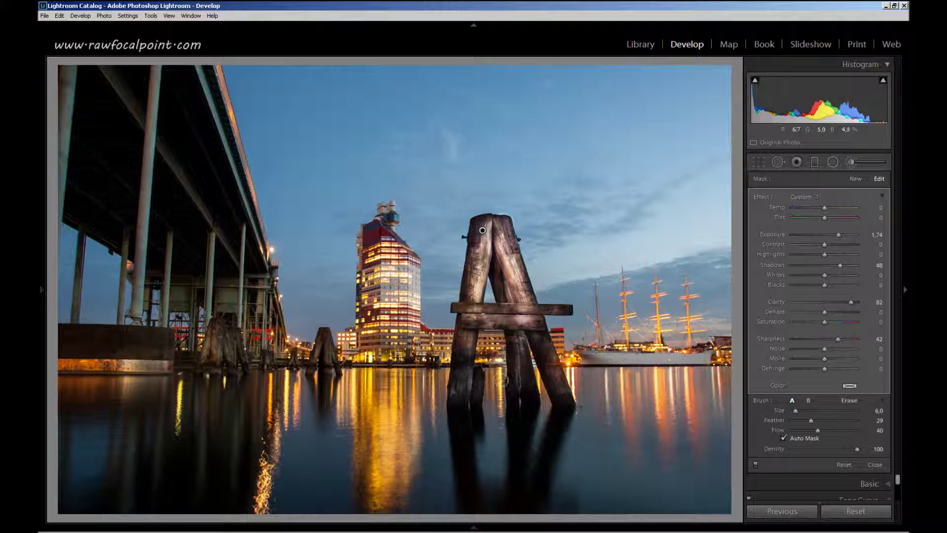
pyautogui.rightClick(483, 230)
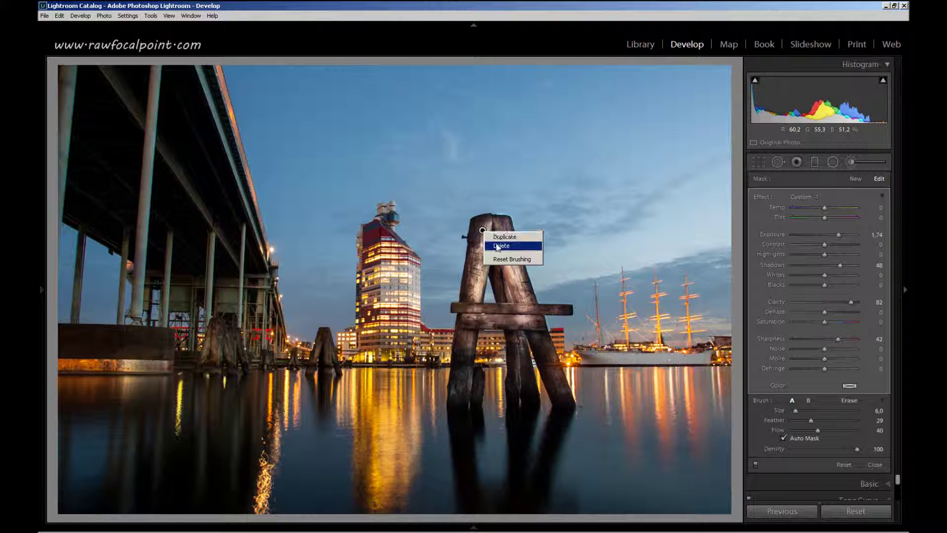
pyautogui.click(501, 245)
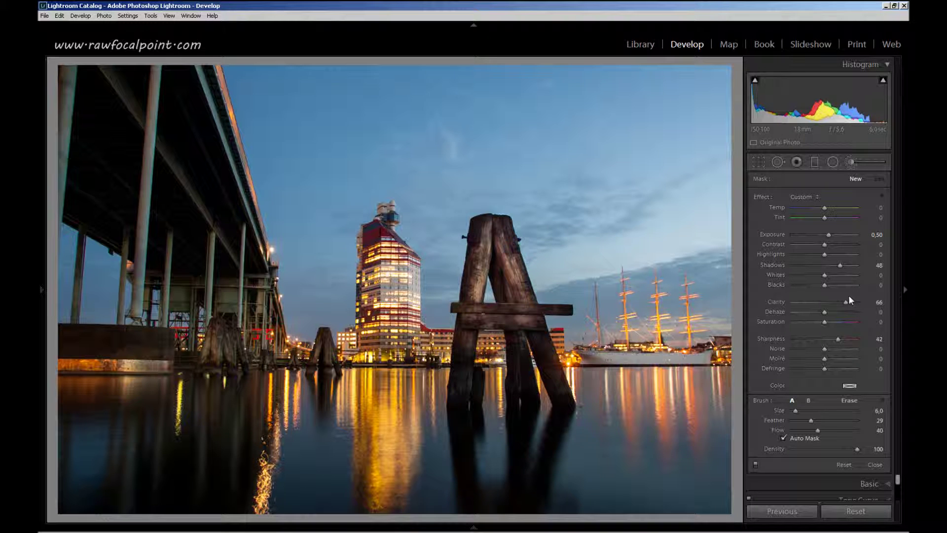
# Collapse the new brush's effect sliders into one Amount control, vary it up to 100, and expand the sliders again.
pyautogui.click(883, 196)
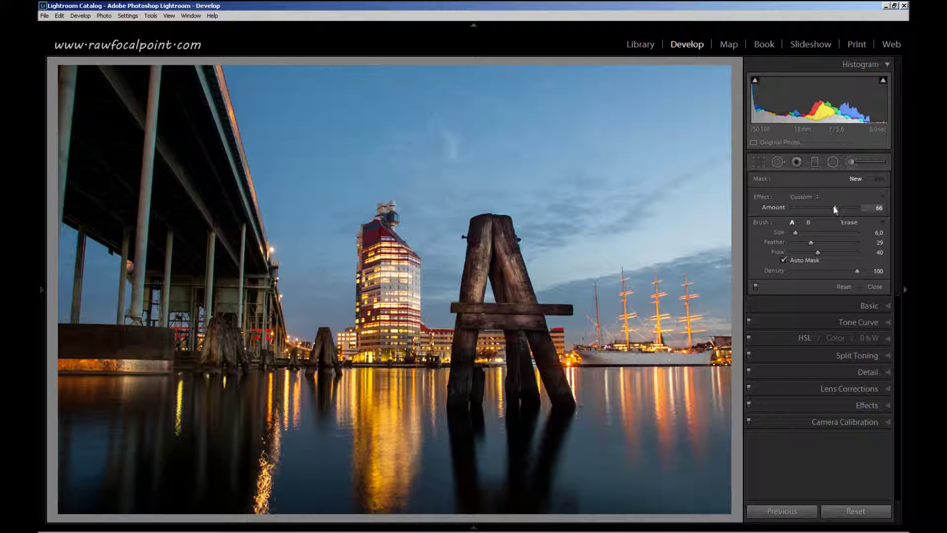
pyautogui.moveTo(843, 212); pyautogui.dragTo(865, 214)
pyautogui.moveTo(855, 209); pyautogui.dragTo(797, 211)
pyautogui.moveTo(799, 208); pyautogui.dragTo(857, 207)
pyautogui.moveTo(794, 208); pyautogui.dragTo(861, 201)
pyautogui.click(882, 196)
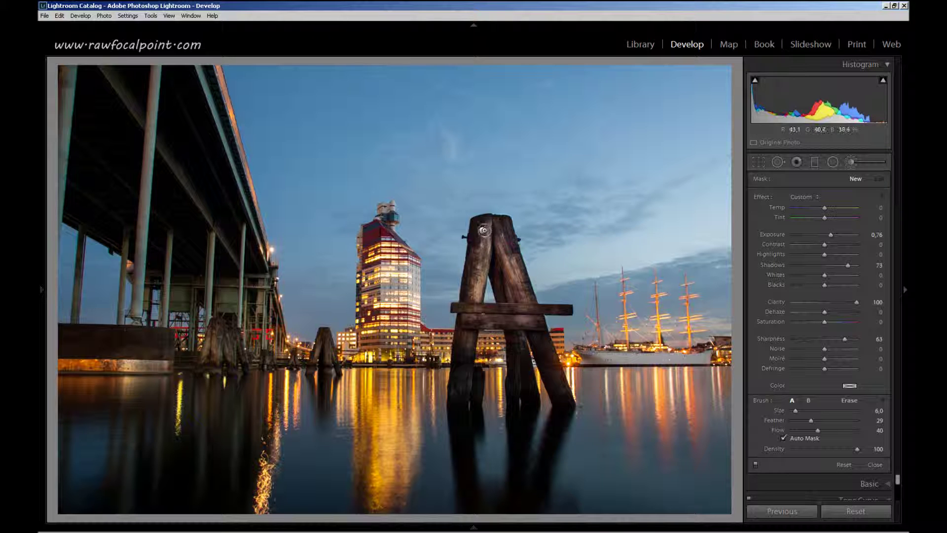
# Select the timber structure's brush adjustment, vary its strength with the collapsed Amount control in both directions, and expand the individual effect sliders.
pyautogui.click(483, 230)
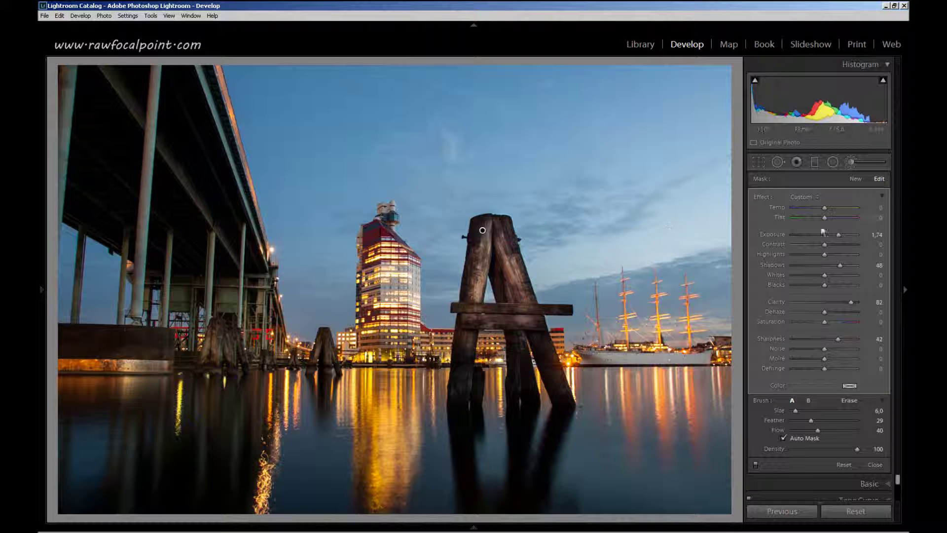
pyautogui.click(881, 196)
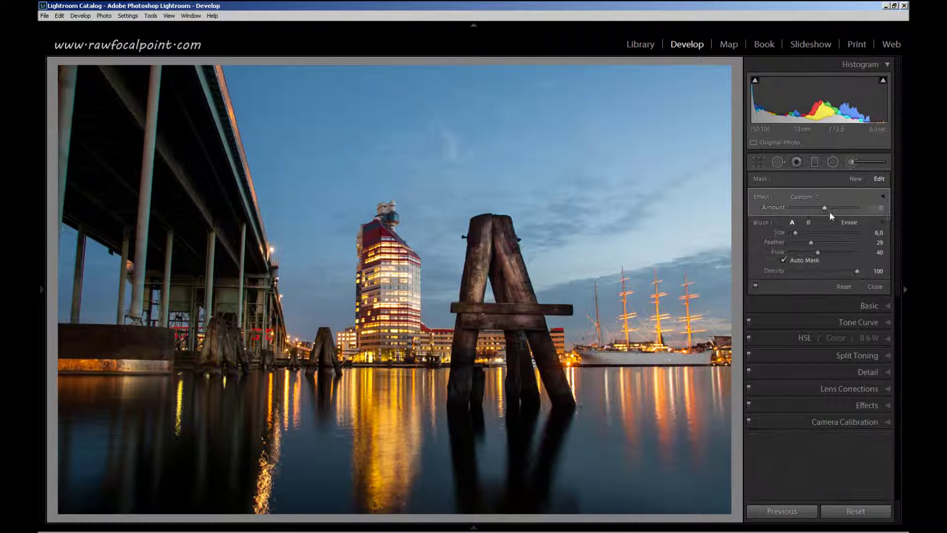
pyautogui.moveTo(825, 206); pyautogui.dragTo(798, 208)
pyautogui.moveTo(797, 208); pyautogui.dragTo(877, 207)
pyautogui.click(882, 196)
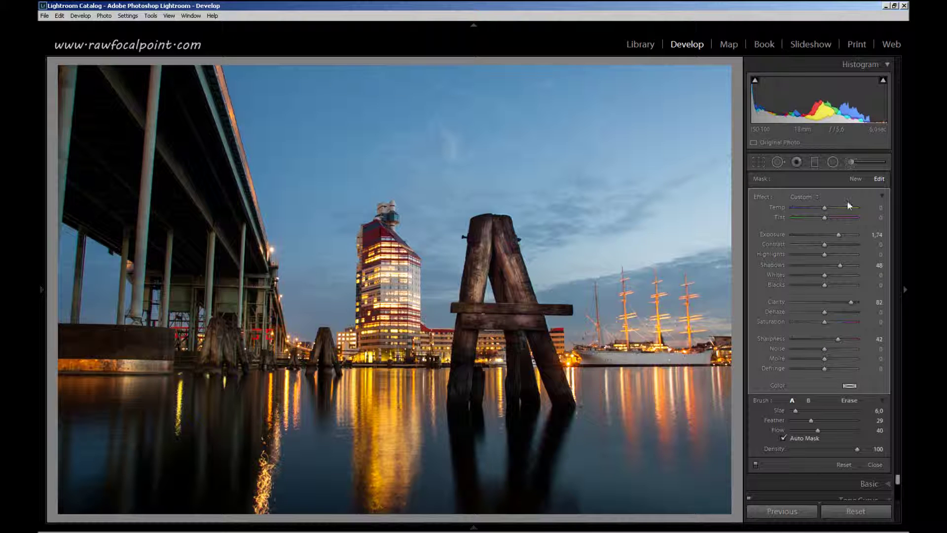
pyautogui.click(882, 195)
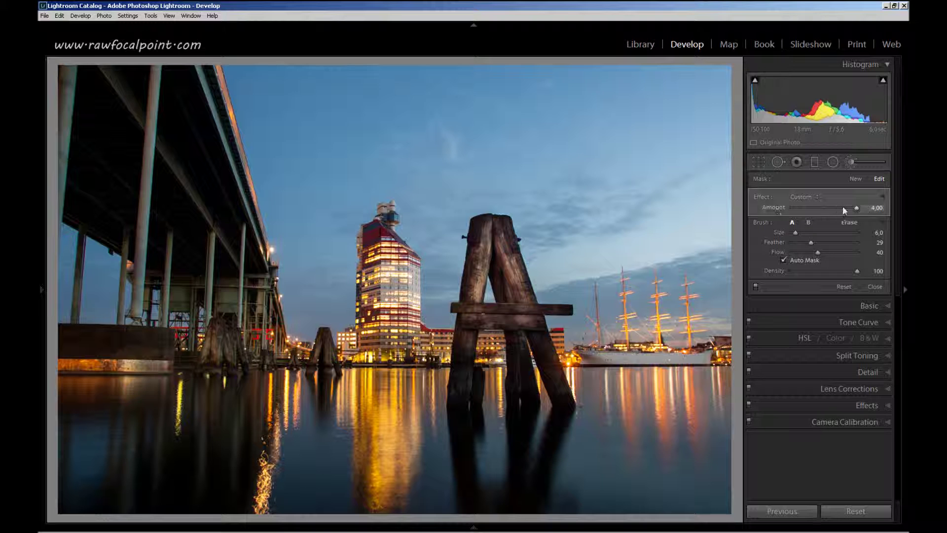
pyautogui.moveTo(852, 209); pyautogui.dragTo(827, 211)
pyautogui.click(883, 196)
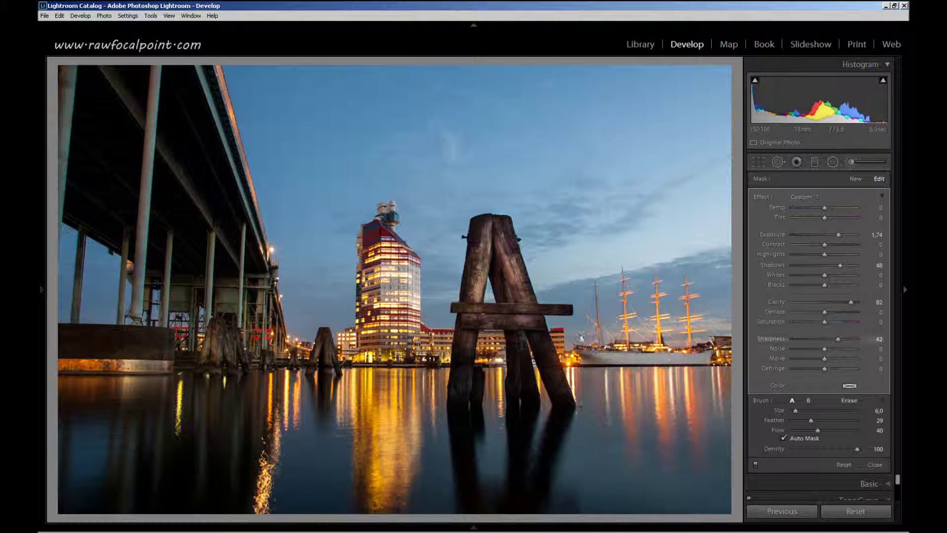
# Show the mask overlay on the timber structure, cycle it through its colours to white, and hide the overlay.
pyautogui.press('o')
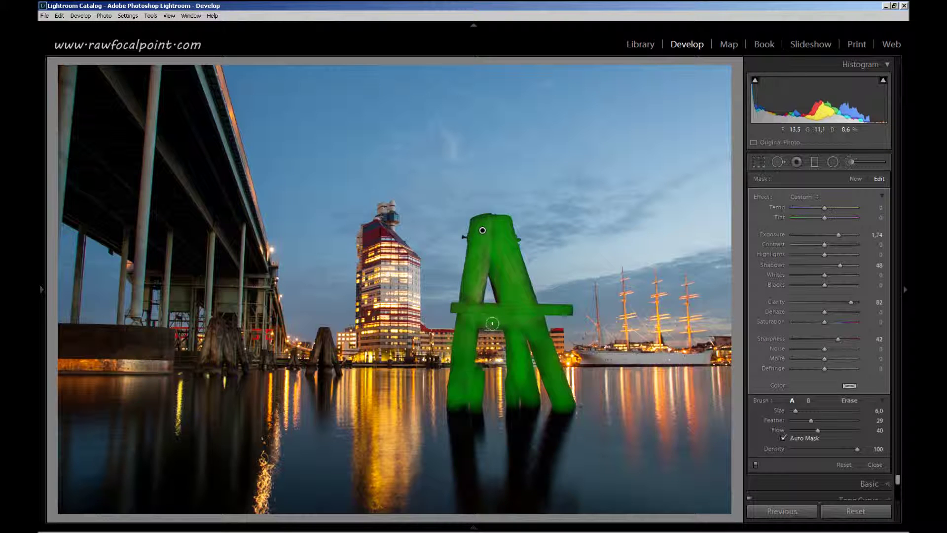
pyautogui.hotkey('shift', 'o')
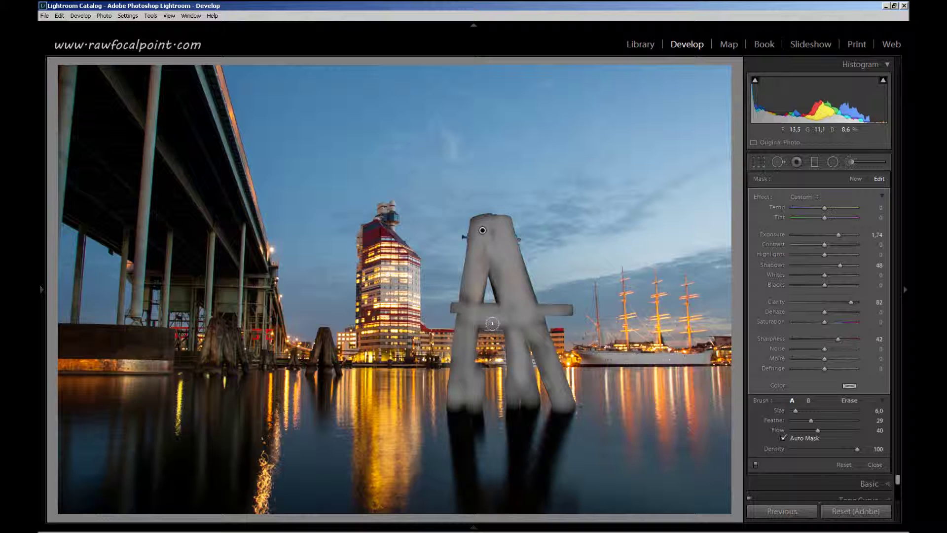
pyautogui.hotkey('shift', 'o')
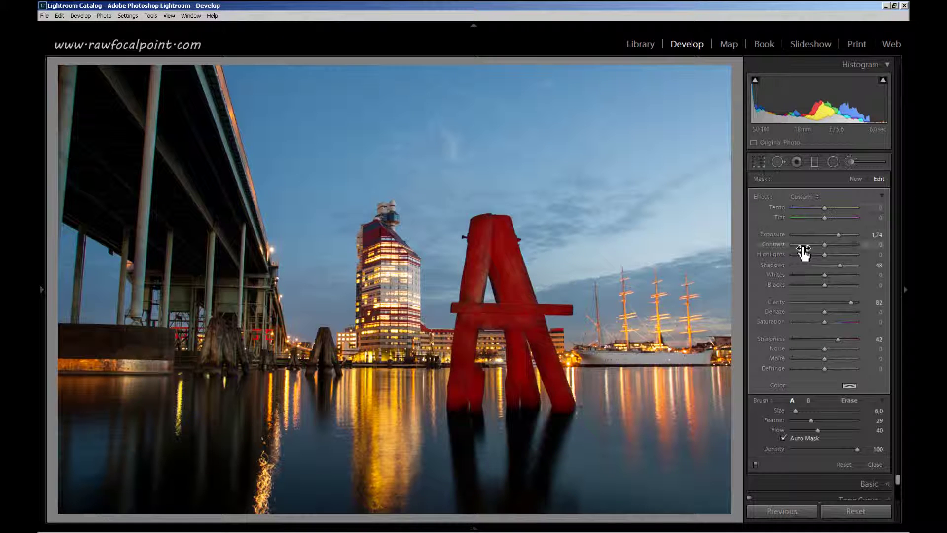
pyautogui.hotkey('shift', 'o')
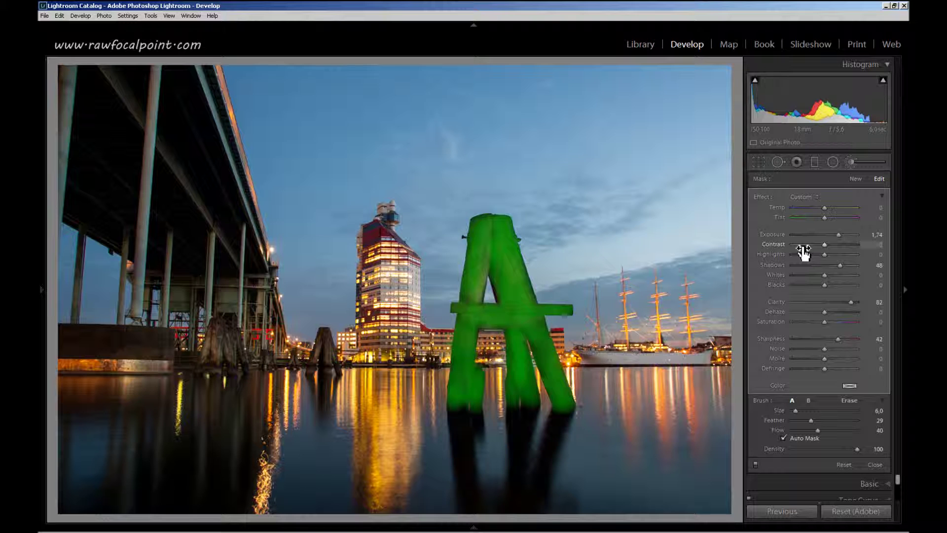
pyautogui.hotkey('shift', 'o')
pyautogui.hotkey('shift', 'o')
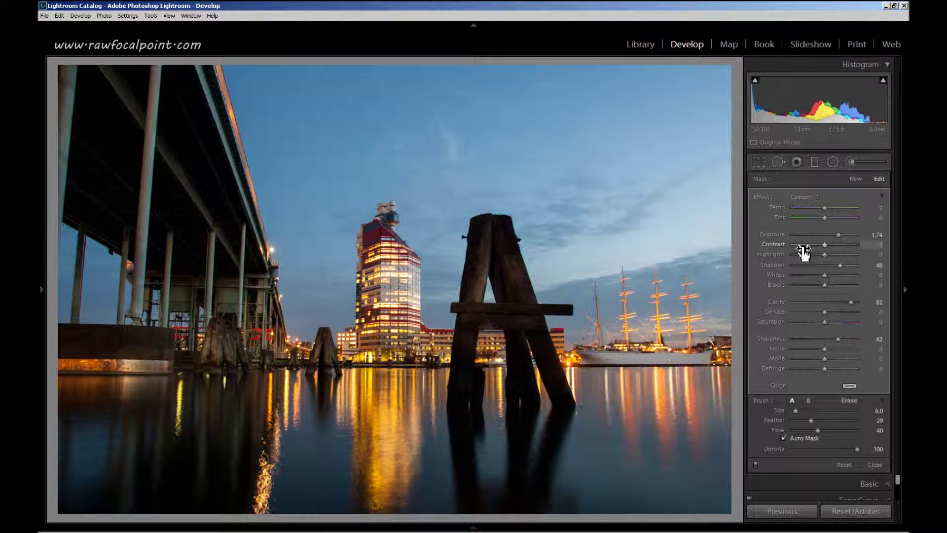
pyautogui.hotkey('shift', 'o')
pyautogui.hotkey('shift', 'o')
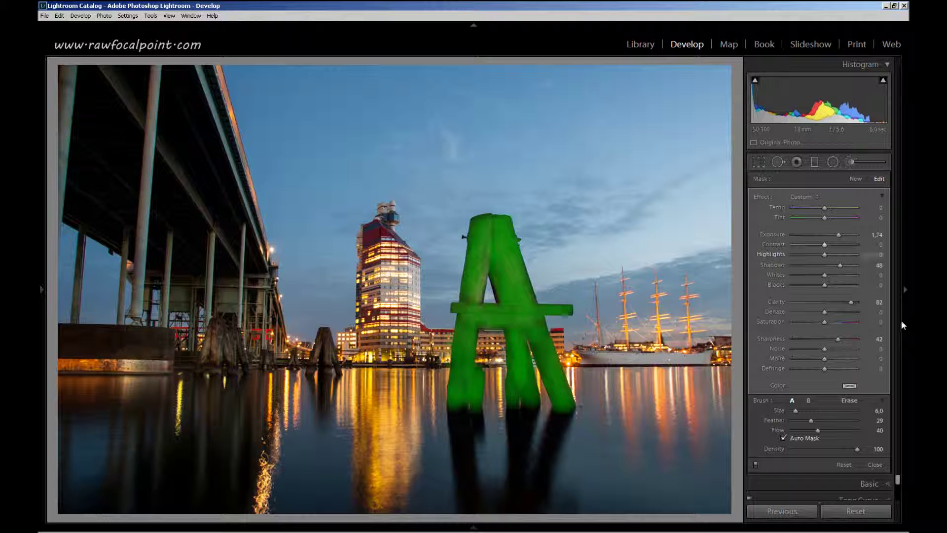
pyautogui.press('o')
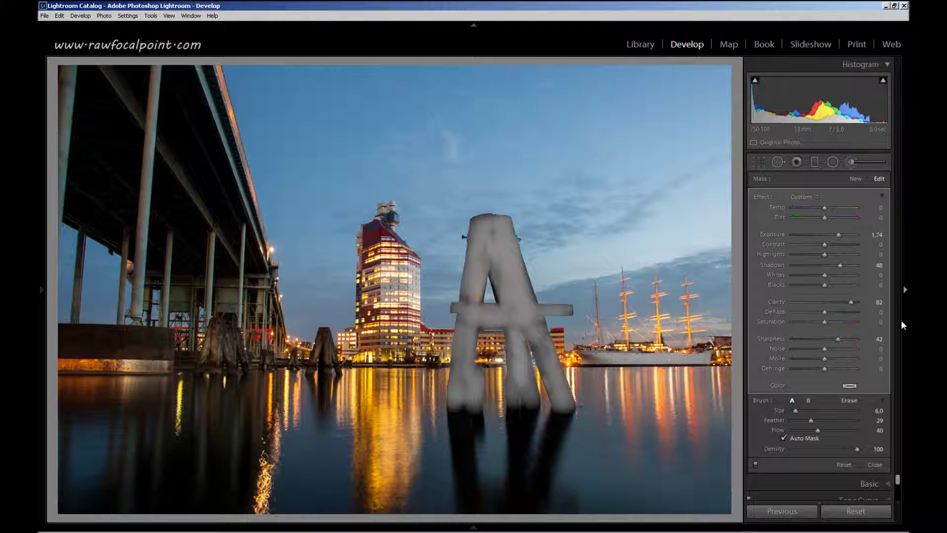
pyautogui.press('o')
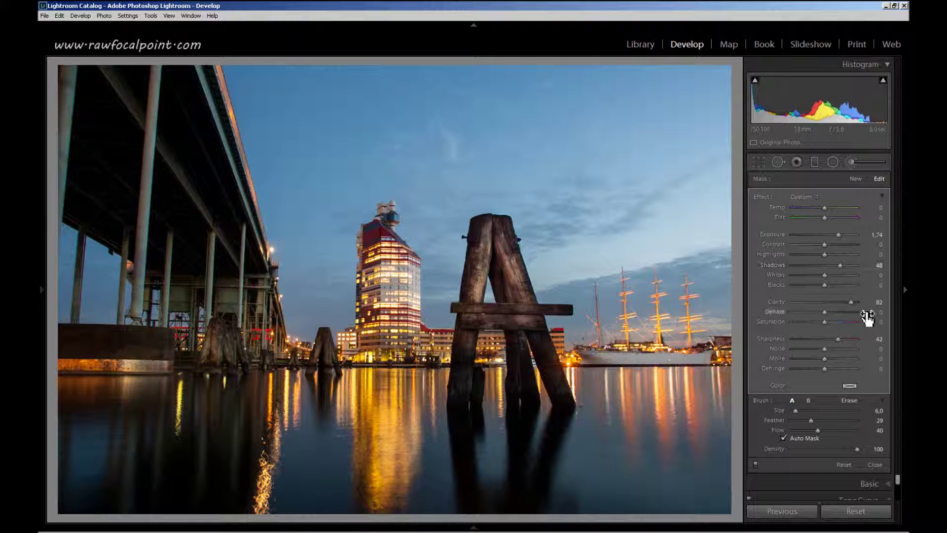
# Set the timber structure adjustment's Exposure to 2.19 and Sharpness to 71.
pyautogui.moveTo(836, 235); pyautogui.dragTo(834, 235)
pyautogui.moveTo(837, 234); pyautogui.dragTo(839, 234)
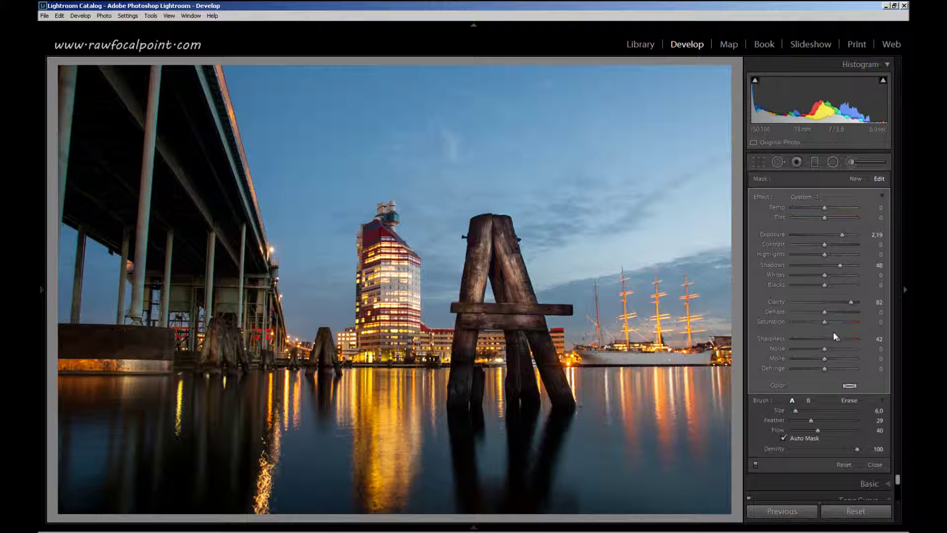
pyautogui.moveTo(844, 339); pyautogui.dragTo(848, 340)
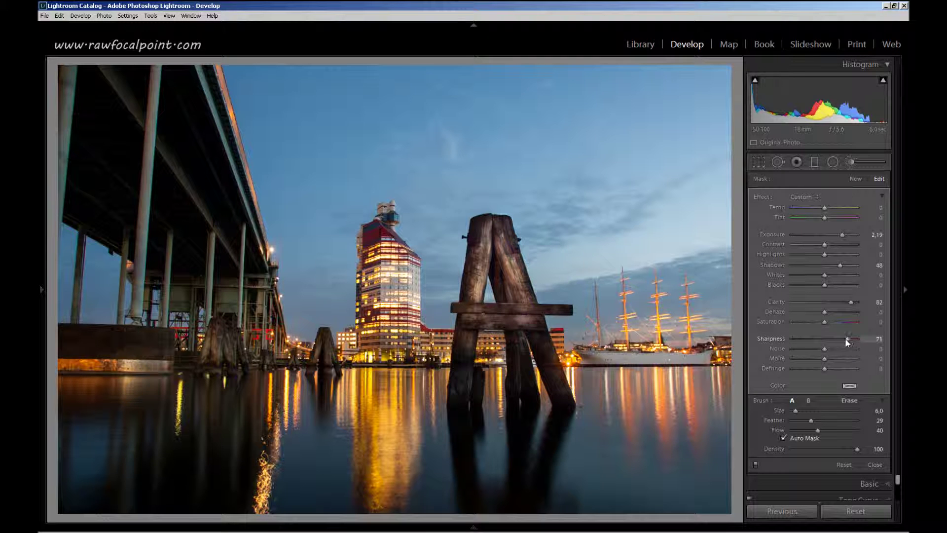